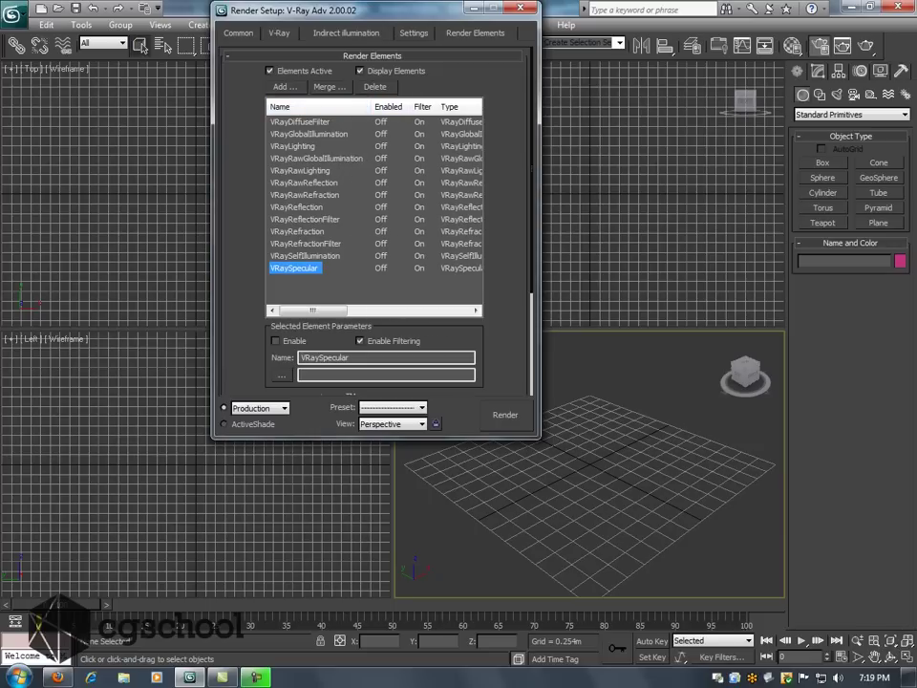
- View the V-Ray render settings and open the ProEXR product page on the fnord website in Firefox
{"action": "left_click", "coordinate": [279, 33]}
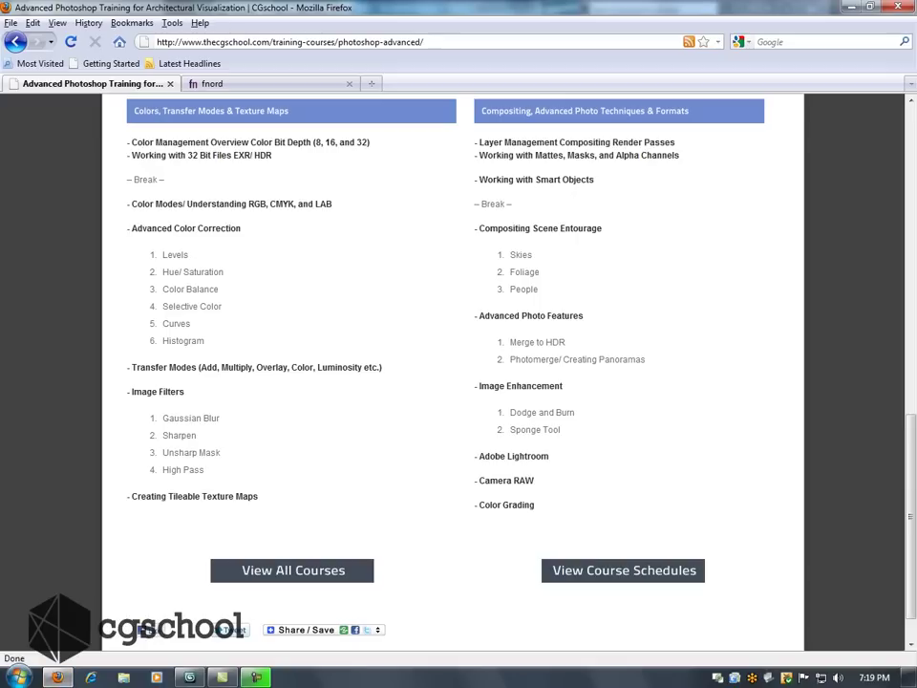
{"action": "key", "text": "ctrl+Tab"}
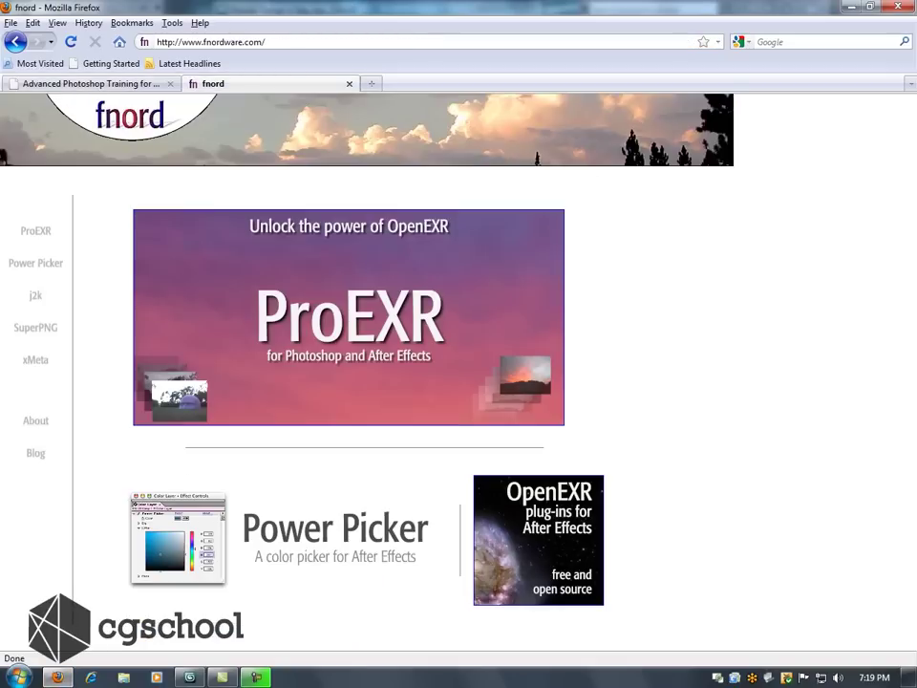
{"action": "left_click", "coordinate": [349, 317]}
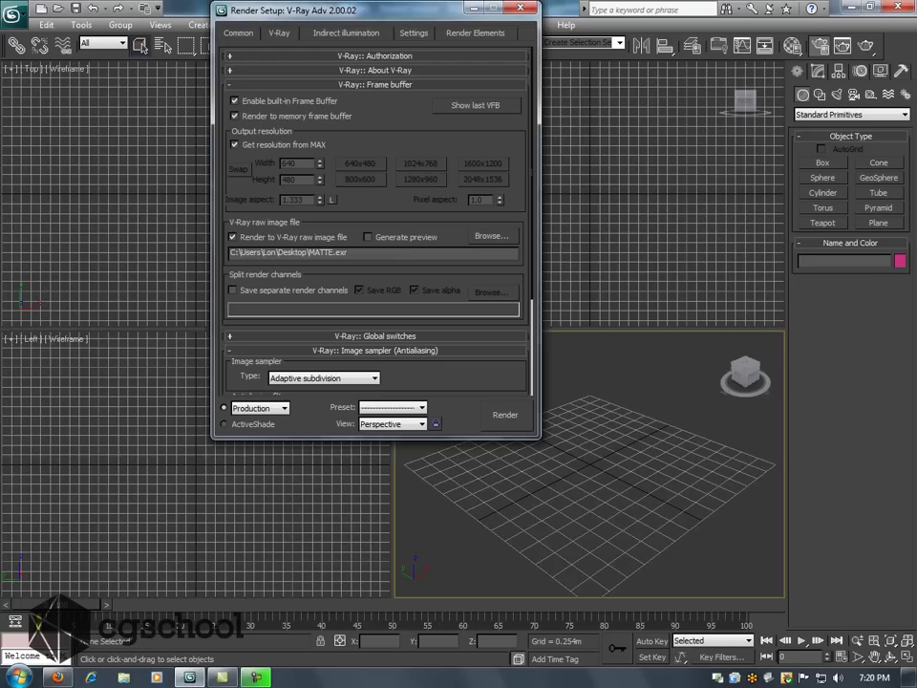
- Review the separate render channels option and the list of render elements in the 3ds Max render setup
{"action": "left_click", "coordinate": [232, 290]}
{"action": "left_click", "coordinate": [232, 290]}
{"action": "left_click", "coordinate": [474, 33]}
{"action": "left_click", "coordinate": [279, 33]}
- Close the render setup and exit 3ds Max without saving the scene
{"action": "left_click", "coordinate": [521, 7]}
{"action": "left_click", "coordinate": [898, 7]}
{"action": "left_click", "coordinate": [481, 389]}
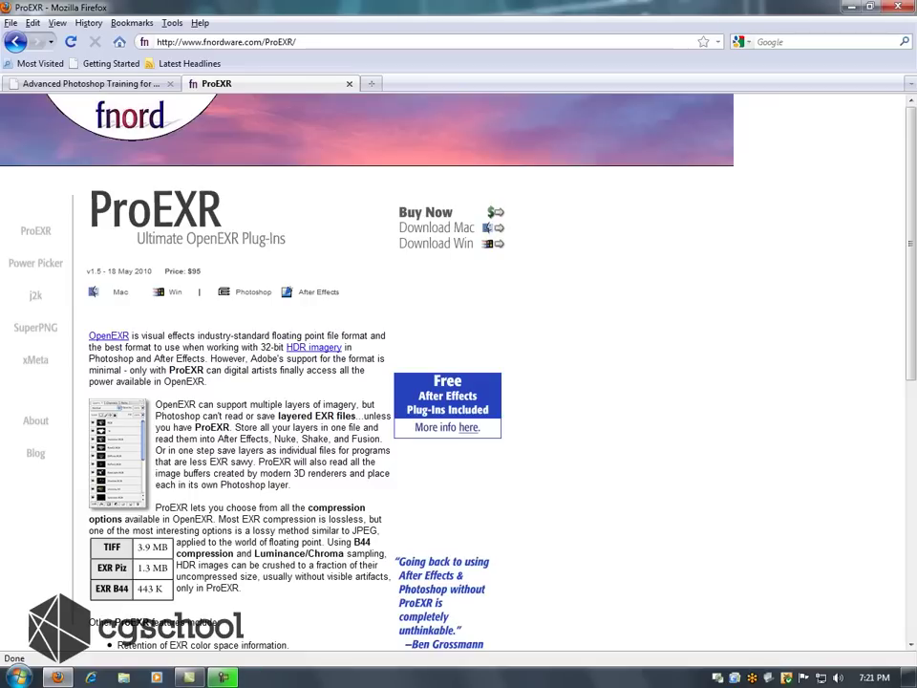
- Launch Photoshop and dismiss the 3ds Max error report
{"action": "left_click", "coordinate": [18, 678]}
{"action": "left_click", "coordinate": [31, 352]}
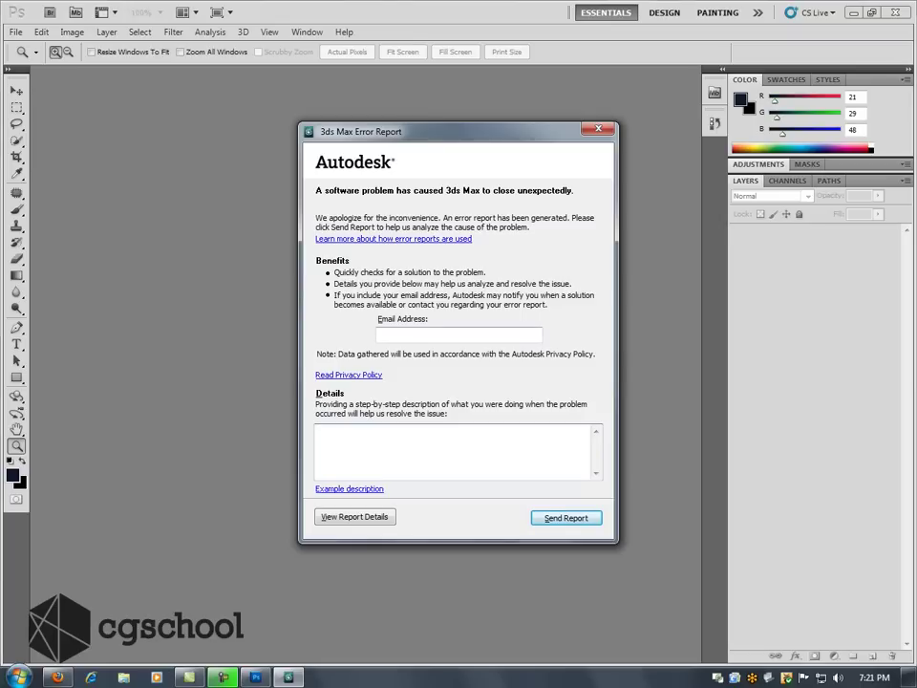
{"action": "left_click", "coordinate": [599, 129]}
{"action": "key", "text": "Return"}
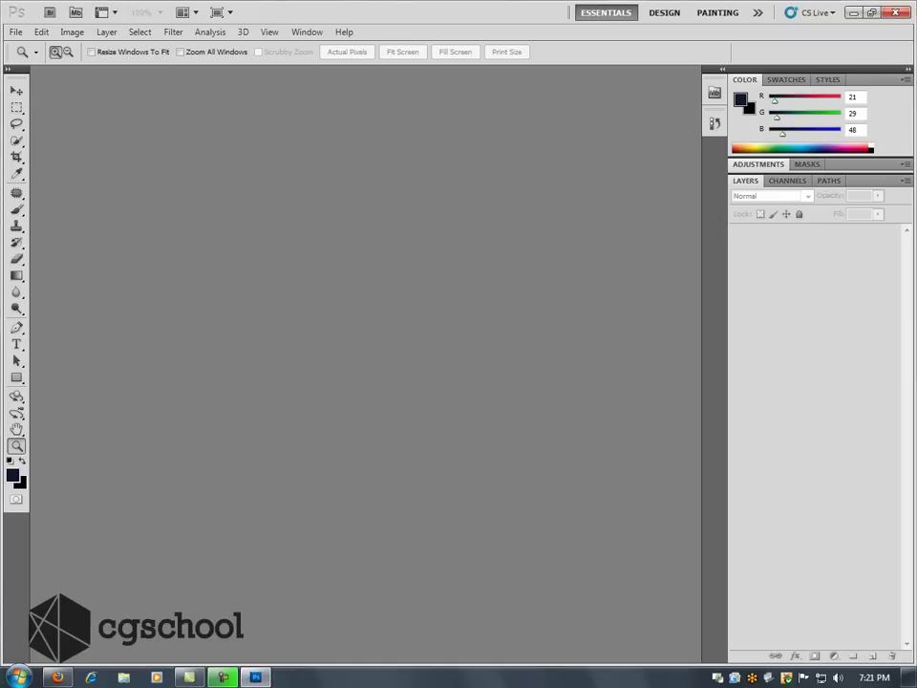
- Open TERRACE.EXR from the TERRACE_121710 folder as a layered 32-bit image
{"action": "left_click", "coordinate": [15, 31]}
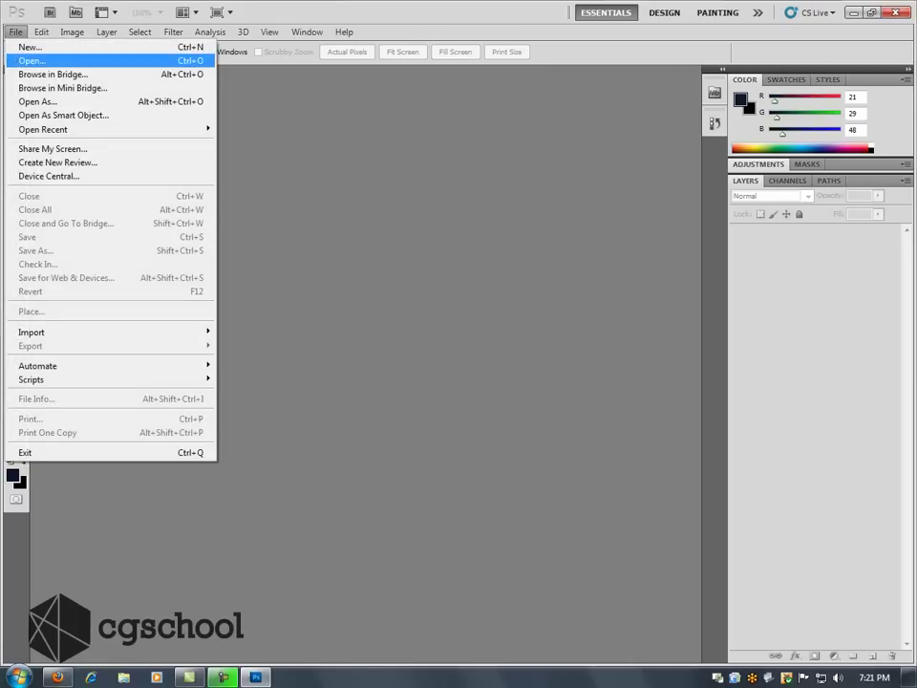
{"action": "left_click", "coordinate": [33, 60]}
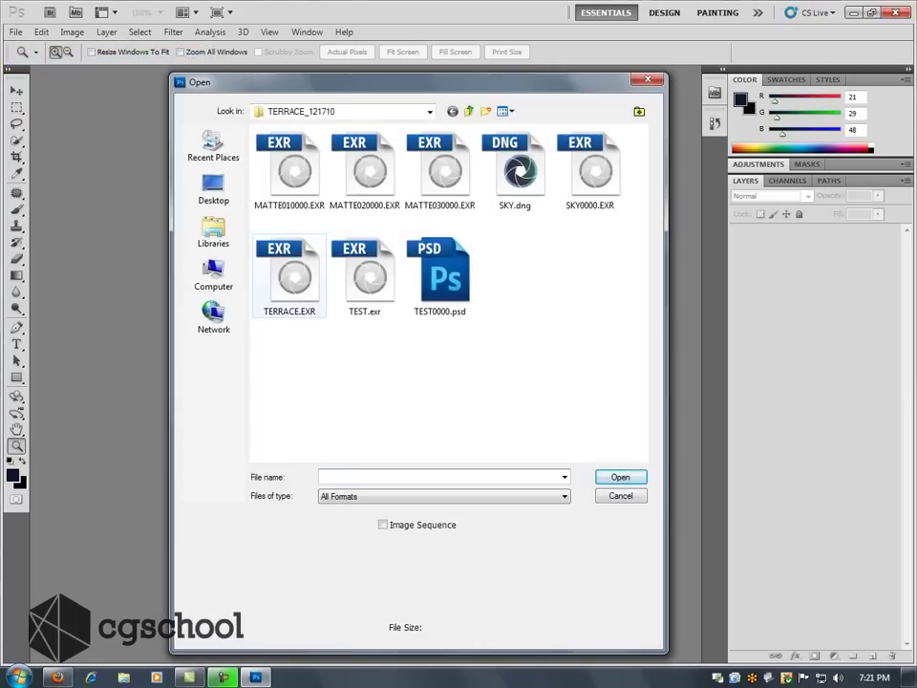
{"action": "left_click", "coordinate": [290, 277]}
{"action": "left_click", "coordinate": [620, 477]}
{"action": "key", "text": "Return"}
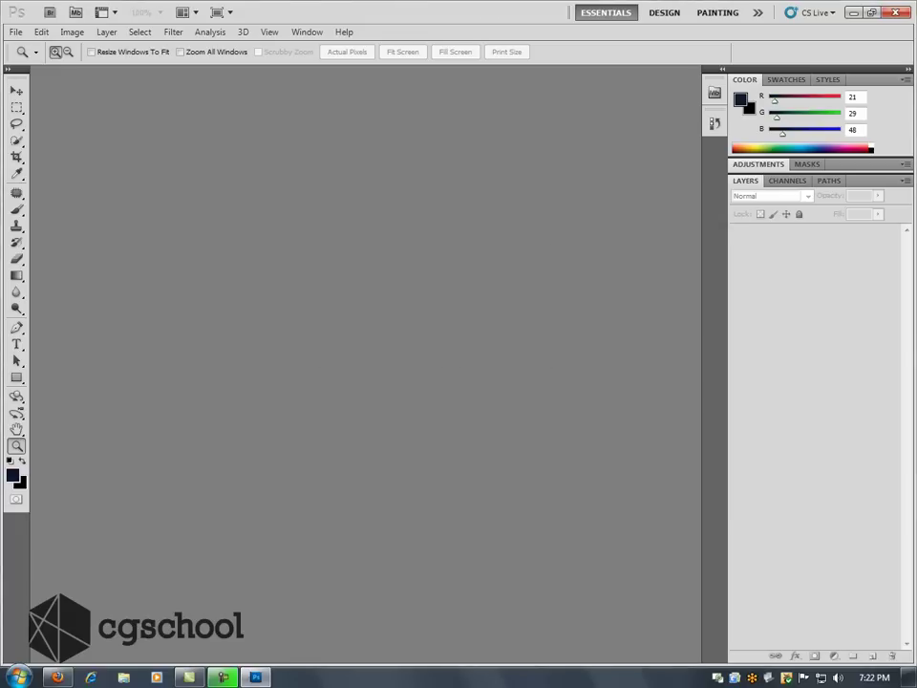
{"action": "key", "text": "i"}
{"action": "key", "text": "Return"}
- Move the TERRACE.EXR document window to the middle of the workspace
{"action": "left_click_drag", "start_coordinate": [258, 73], "coordinate": [429, 103]}
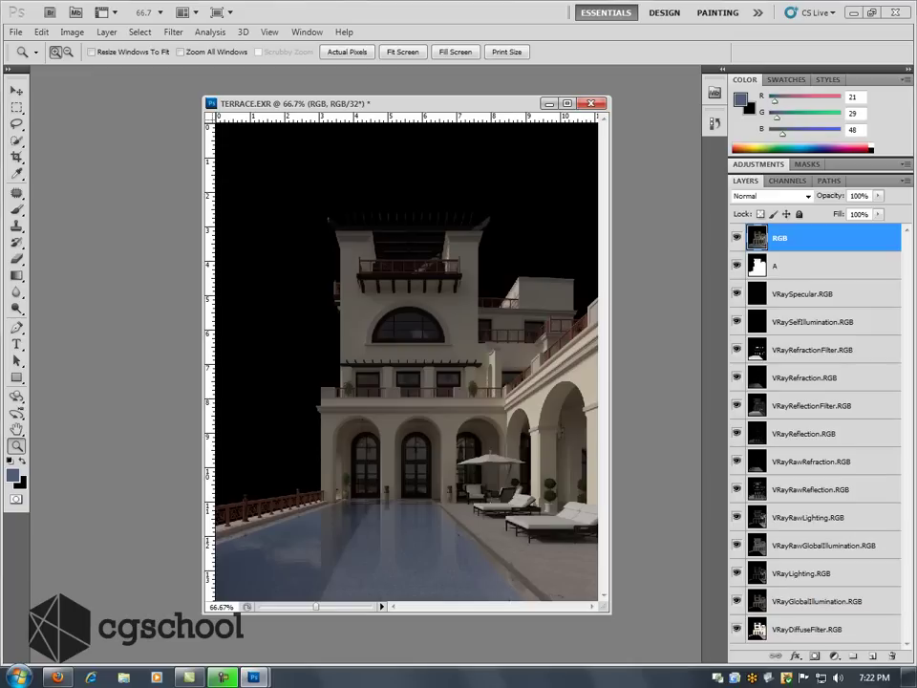
{"action": "mouse_move", "coordinate": [821, 238]}
{"action": "left_mouse_down"}
{"action": "mouse_move", "coordinate": [854, 680]}
{"action": "mouse_move", "coordinate": [789, 180]}
{"action": "mouse_move", "coordinate": [823, 239]}
{"action": "left_mouse_up"}
{"action": "key", "text": "Return"}
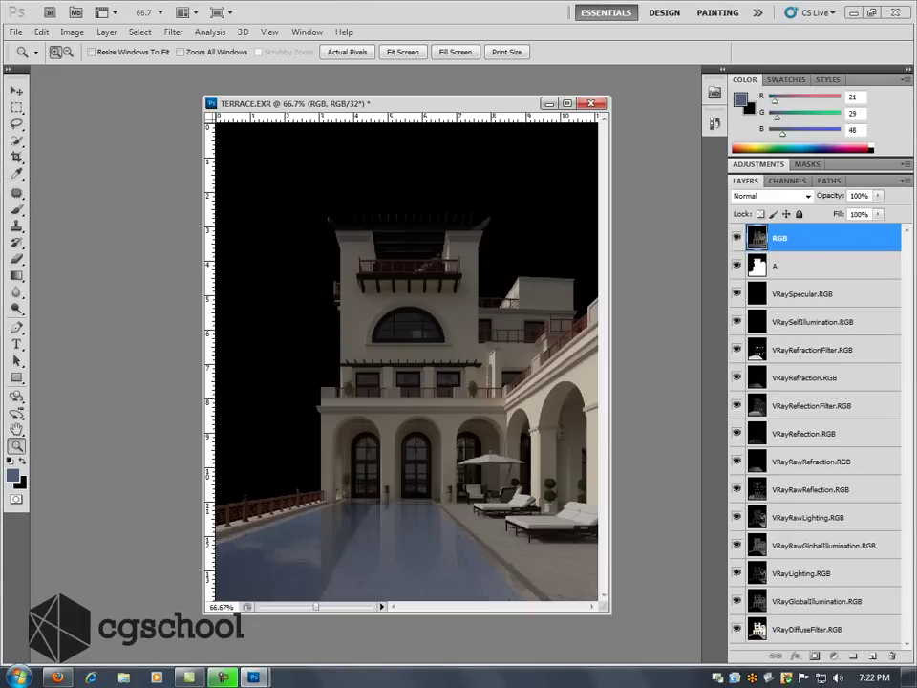
{"action": "left_click_drag", "start_coordinate": [411, 103], "coordinate": [393, 105]}
{"action": "mouse_move", "coordinate": [298, 607]}
{"action": "left_mouse_down"}
{"action": "mouse_move", "coordinate": [311, 607]}
{"action": "mouse_move", "coordinate": [274, 607]}
{"action": "mouse_move", "coordinate": [311, 607]}
{"action": "mouse_move", "coordinate": [297, 607]}
{"action": "left_mouse_up"}
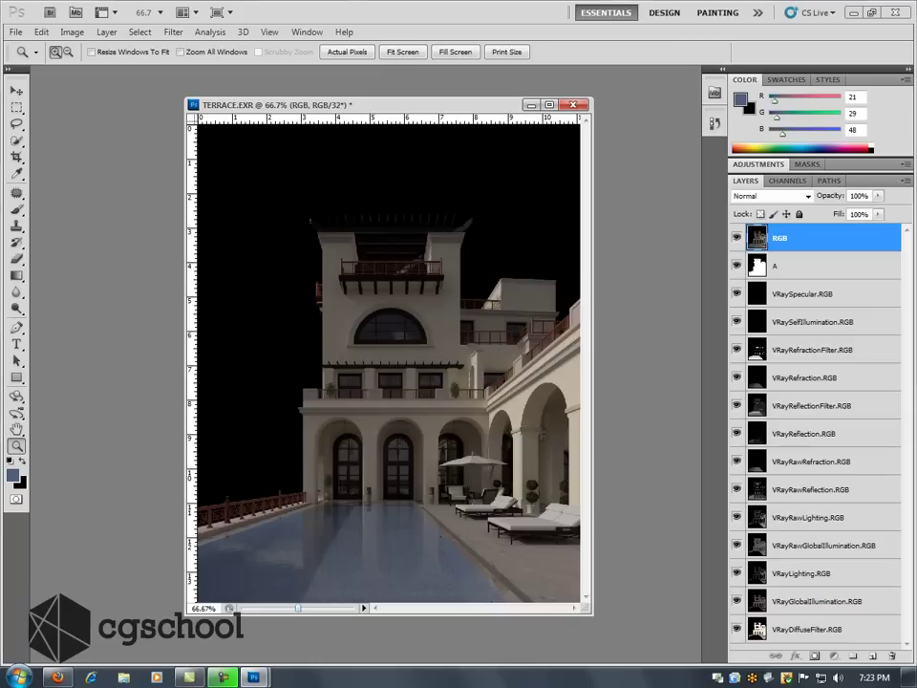
- Hide the RGB layer and copy the entire image of the A layer into a new alpha channel
{"action": "left_click", "coordinate": [736, 237]}
{"action": "left_click", "coordinate": [802, 267]}
{"action": "key", "text": "ctrl+a"}
{"action": "left_click", "coordinate": [787, 180]}
{"action": "left_click", "coordinate": [849, 656]}
{"action": "key", "text": "ctrl+7"}
{"action": "key", "text": "ctrl+v"}
- Delete the surplus channel and remove the A layer from the layer stack
{"action": "left_click", "coordinate": [809, 280]}
{"action": "left_click", "coordinate": [812, 307]}
{"action": "left_click_drag", "start_coordinate": [812, 306], "coordinate": [892, 656]}
{"action": "left_click", "coordinate": [811, 307]}
{"action": "left_click", "coordinate": [746, 180]}
{"action": "left_click", "coordinate": [764, 265]}
{"action": "left_click_drag", "start_coordinate": [764, 268], "coordinate": [891, 656]}
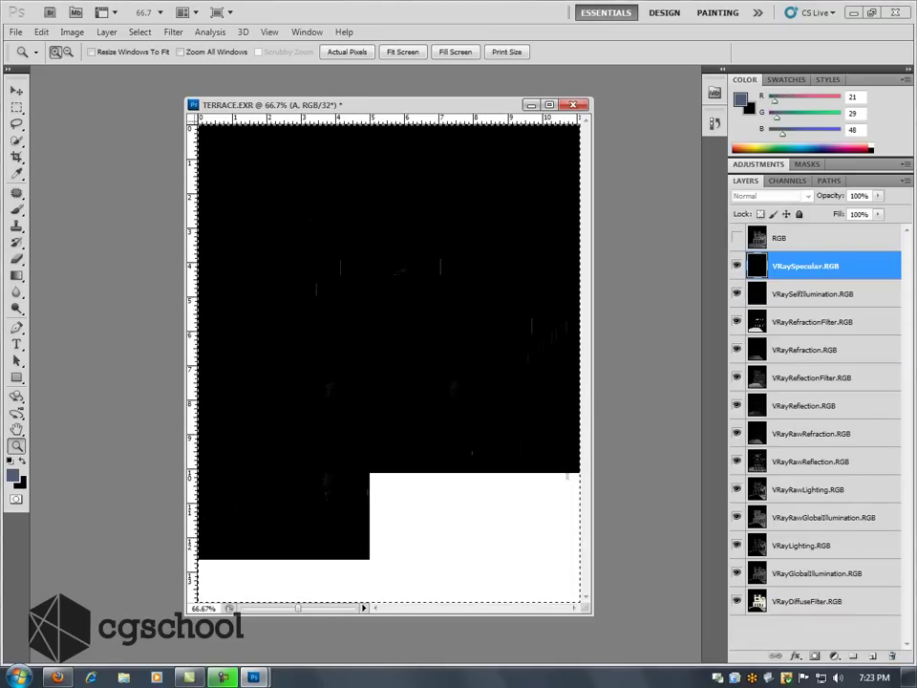
- Hide the VRaySpecular layer and delete the VRaySelfIllumination layer
{"action": "left_click", "coordinate": [737, 265]}
{"action": "left_click", "coordinate": [737, 293]}
{"action": "left_click", "coordinate": [737, 294]}
{"action": "left_click_drag", "start_coordinate": [812, 294], "coordinate": [819, 648]}
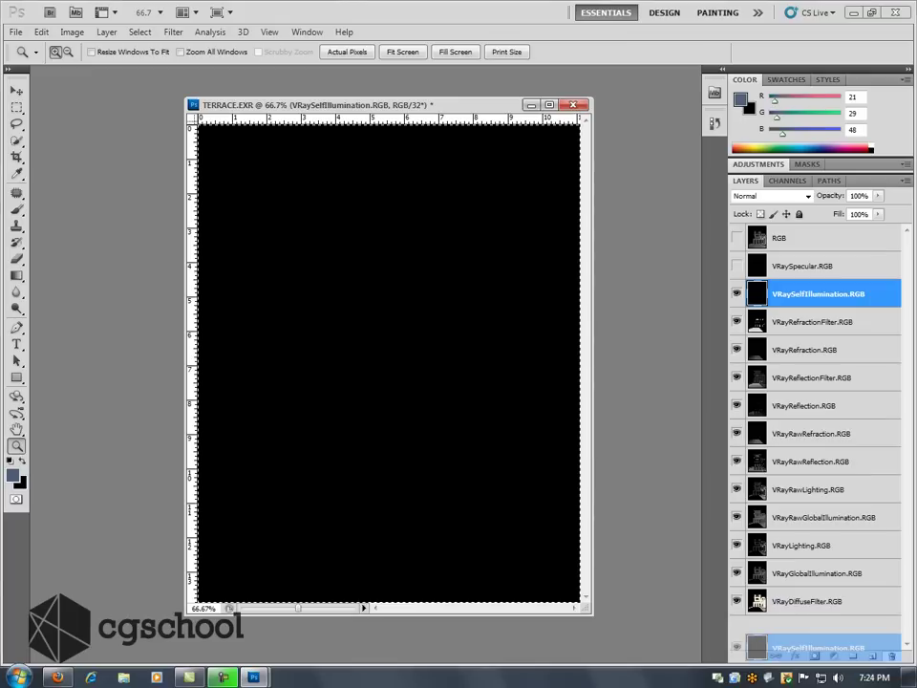
{"action": "left_click_drag", "start_coordinate": [892, 655], "coordinate": [891, 655]}
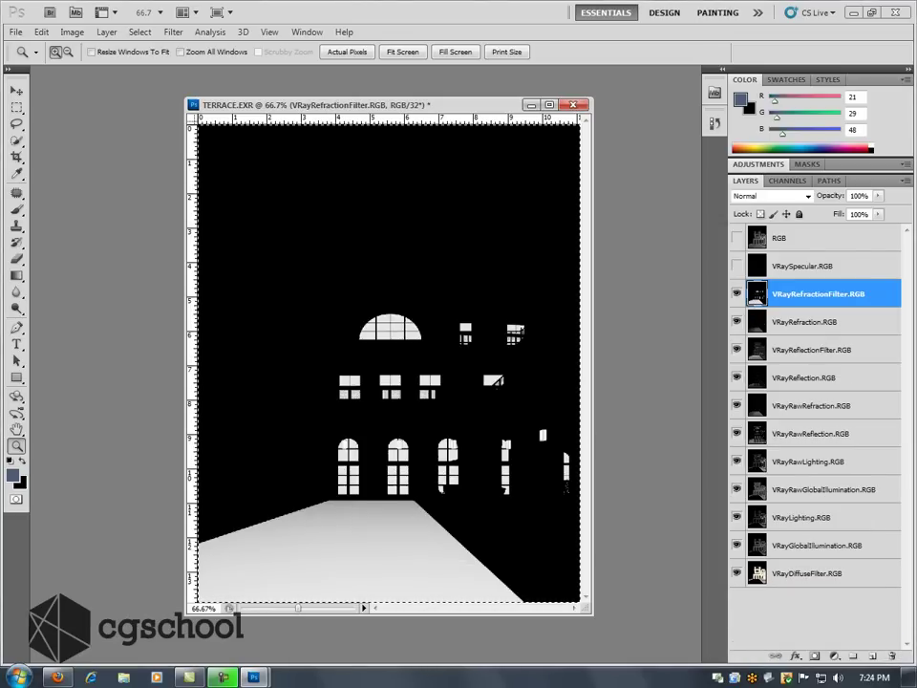
- Hide every layer from VRayRefractionFilter through VRayGlobalIllumination, leaving VRayDiffuseFilter visible, and deselect the canvas selection
{"action": "left_click", "coordinate": [736, 293]}
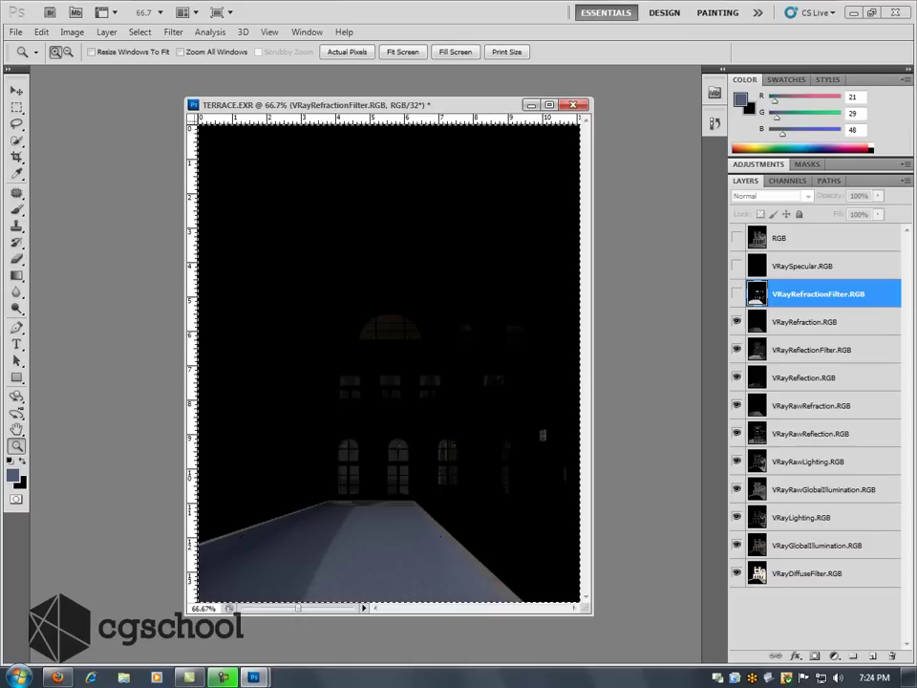
{"action": "left_click", "coordinate": [736, 322]}
{"action": "left_click", "coordinate": [736, 350]}
{"action": "left_click", "coordinate": [737, 378]}
{"action": "left_click", "coordinate": [737, 404]}
{"action": "left_click", "coordinate": [736, 432]}
{"action": "left_click", "coordinate": [737, 461]}
{"action": "left_click", "coordinate": [736, 489]}
{"action": "left_click", "coordinate": [736, 517]}
{"action": "left_click", "coordinate": [736, 544]}
{"action": "left_click", "coordinate": [811, 573]}
{"action": "key", "text": "ctrl+d"}
- Reorder the layers so VRayReflection, VRayRefraction, VRayLighting and VRayGlobalIllumination sit directly below VRaySpecular
{"action": "left_click", "coordinate": [804, 518]}
{"action": "left_click_drag", "start_coordinate": [804, 322], "coordinate": [804, 283]}
{"action": "left_click_drag", "start_coordinate": [807, 377], "coordinate": [807, 318]}
{"action": "left_click_drag", "start_coordinate": [807, 517], "coordinate": [807, 346]}
{"action": "left_click_drag", "start_coordinate": [807, 544], "coordinate": [807, 377]}
- Group the layers from VRaySpecular through VRayGlobalIllumination, name the group COMP_A and expand it
{"action": "left_click", "coordinate": [807, 266], "text": "shift"}
{"action": "key", "text": "ctrl+g"}
{"action": "double_click", "coordinate": [795, 260]}
{"action": "type", "text": "COMP_A"}
{"action": "key", "text": "Return"}
{"action": "left_click", "coordinate": [752, 260]}
- Hide VRayDiffuseFilter and make VRayGlobalIllumination the only visible layer in the COMP_A group
{"action": "left_click", "coordinate": [736, 589]}
{"action": "left_click_drag", "start_coordinate": [736, 282], "coordinate": [736, 393]}
{"action": "left_click_drag", "start_coordinate": [736, 282], "coordinate": [737, 338]}
{"action": "left_click", "coordinate": [735, 366]}
{"action": "left_click", "coordinate": [828, 394]}
- Show the VRayLighting and VRayRefraction layers in COMP_A and set both to Linear Dodge (Add) blending
{"action": "left_click", "coordinate": [814, 367]}
{"action": "left_click", "coordinate": [737, 366]}
{"action": "left_click", "coordinate": [771, 195]}
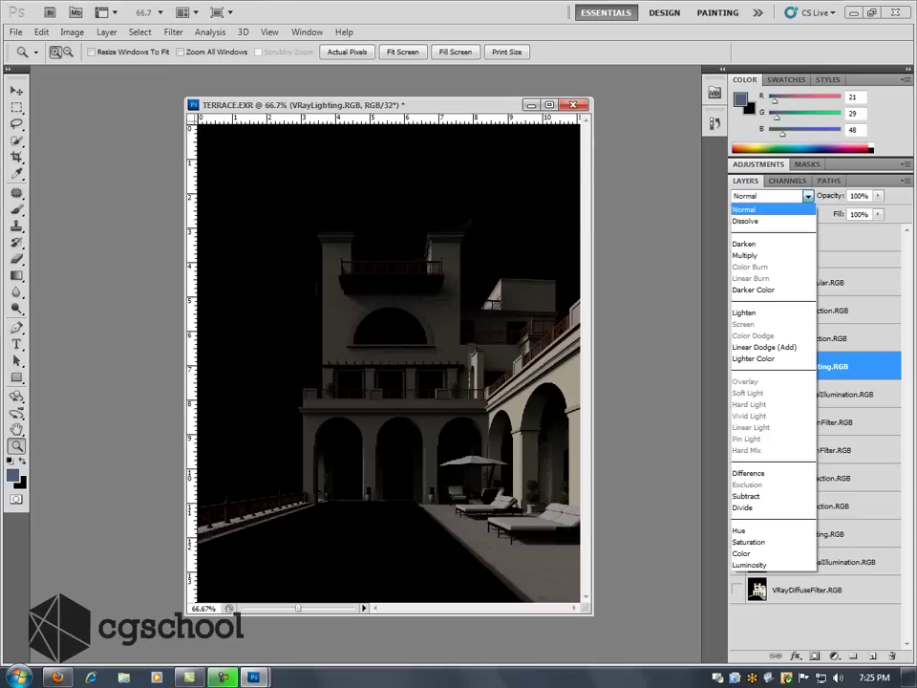
{"action": "left_click", "coordinate": [764, 347]}
{"action": "left_click_drag", "start_coordinate": [769, 336], "coordinate": [770, 337]}
{"action": "left_click", "coordinate": [736, 337]}
{"action": "left_click", "coordinate": [770, 196]}
{"action": "left_click", "coordinate": [764, 347]}
- Show the VRayReflection and VRaySpecular layers in COMP_A and set both to Linear Dodge (Add) blending
{"action": "left_click", "coordinate": [819, 310]}
{"action": "left_click", "coordinate": [736, 309]}
{"action": "left_click", "coordinate": [769, 196]}
{"action": "left_click", "coordinate": [764, 347]}
{"action": "left_click", "coordinate": [817, 282]}
{"action": "left_click", "coordinate": [736, 282]}
{"action": "left_click", "coordinate": [770, 196]}
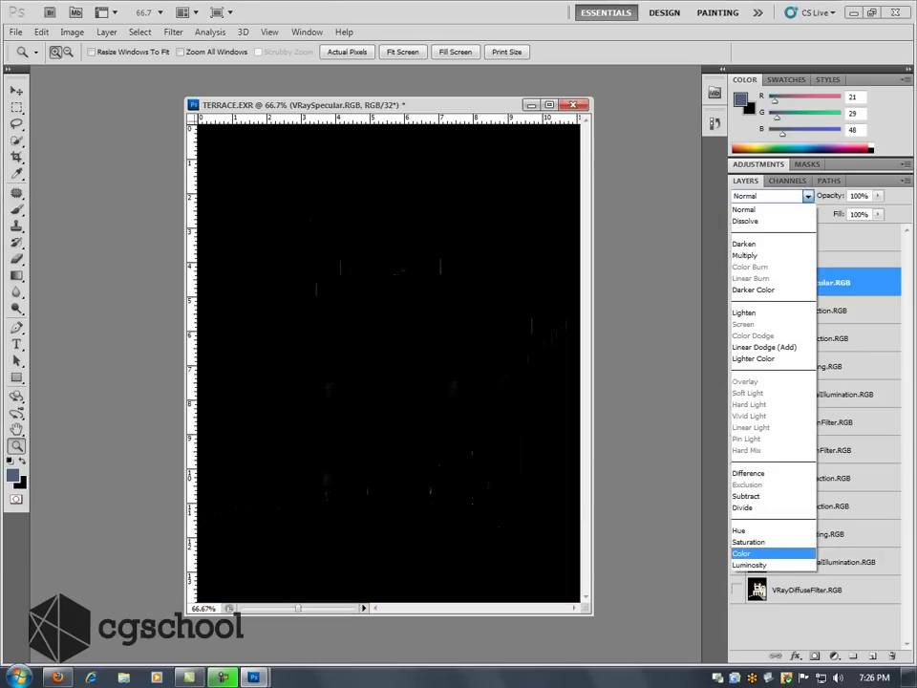
{"action": "left_click", "coordinate": [763, 346]}
- Compare the COMP_A composite with the original RGB render by switching the RGB layer on and off, including in close-up
{"action": "left_click", "coordinate": [752, 260]}
{"action": "left_click", "coordinate": [736, 237]}
{"action": "left_click", "coordinate": [793, 238]}
{"action": "left_click", "coordinate": [736, 237]}
{"action": "left_click", "coordinate": [736, 237]}
{"action": "left_click", "coordinate": [736, 236]}
{"action": "left_click", "coordinate": [737, 237]}
{"action": "left_click", "coordinate": [737, 237]}
{"action": "left_click", "coordinate": [736, 237]}
{"action": "left_click_drag", "start_coordinate": [316, 451], "coordinate": [479, 524]}
{"action": "left_click", "coordinate": [737, 237]}
{"action": "left_click", "coordinate": [736, 237]}
{"action": "key", "text": "ctrl+comma"}
{"action": "key", "text": "ctrl+comma"}
{"action": "key", "text": "ctrl+0"}
{"action": "left_click", "coordinate": [751, 260]}
{"action": "left_click", "coordinate": [736, 237]}
- Group the layers from VRayRefractionFilter through VRayDiffuseFilter and name the group COMP_B
{"action": "left_click", "coordinate": [811, 591]}
{"action": "left_click", "coordinate": [817, 422], "text": "shift"}
{"action": "key", "text": "ctrl+g"}
{"action": "left_click", "coordinate": [752, 416]}
{"action": "double_click", "coordinate": [795, 416]}
{"action": "type", "text": "COMP_B"}
{"action": "key", "text": "Return"}
- Show VRayDiffuseFilter and VRayRawGlobalIllumination in COMP_B with the COMP_A group hidden
{"action": "left_click", "coordinate": [824, 607]}
{"action": "left_click", "coordinate": [736, 606]}
{"action": "left_click", "coordinate": [751, 259]}
{"action": "left_click", "coordinate": [735, 260]}
{"action": "left_click", "coordinate": [736, 437]}
{"action": "left_click", "coordinate": [833, 439]}
{"action": "left_click", "coordinate": [823, 467]}
- Show the COMP_A group again with only its VRayGlobalIllumination layer visible
{"action": "left_click", "coordinate": [736, 260]}
{"action": "left_click", "coordinate": [751, 259]}
{"action": "left_click_drag", "start_coordinate": [735, 282], "coordinate": [735, 365]}
- Group VRayRawGlobalIllumination and VRayDiffuseFilter inside COMP_B and name the group GI
{"action": "left_click", "coordinate": [835, 577]}
{"action": "left_click", "coordinate": [833, 606], "text": "shift"}
{"action": "key", "text": "ctrl+g"}
{"action": "double_click", "coordinate": [805, 573]}
{"action": "type", "text": "GI"}
{"action": "key", "text": "Return"}
- Set the VRayRawGlobalIllumination layer in the GI group to Multiply blending
{"action": "left_click", "coordinate": [763, 572]}
{"action": "left_click", "coordinate": [842, 595]}
{"action": "left_click", "coordinate": [772, 196]}
{"action": "left_click", "coordinate": [745, 255]}
- Hide VRayGlobalIllumination in COMP_A and check the image with the GI group switched off and on
{"action": "left_click", "coordinate": [735, 393]}
{"action": "left_click", "coordinate": [735, 571]}
{"action": "left_click", "coordinate": [735, 571]}
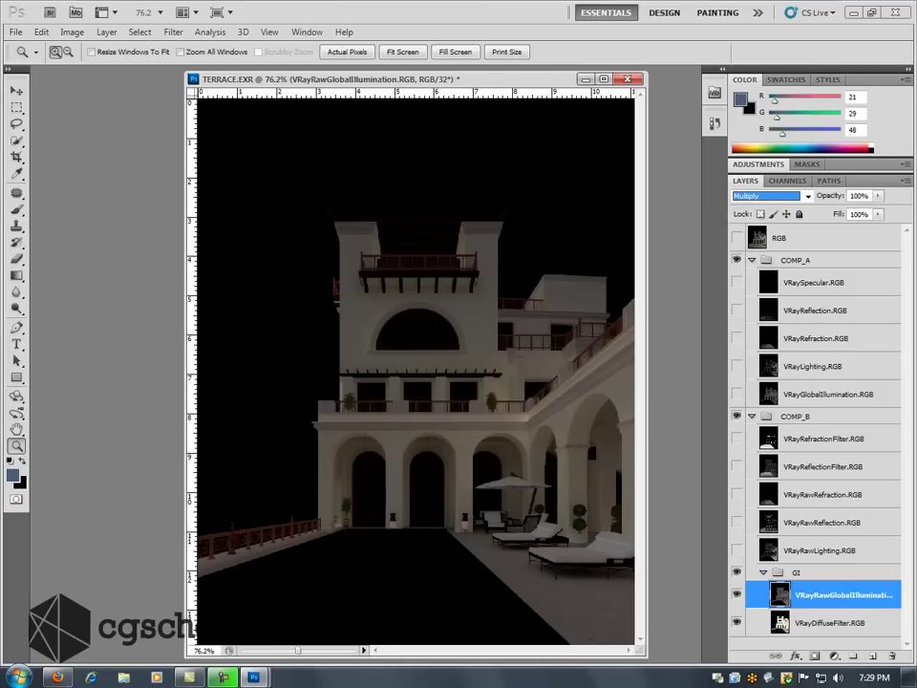